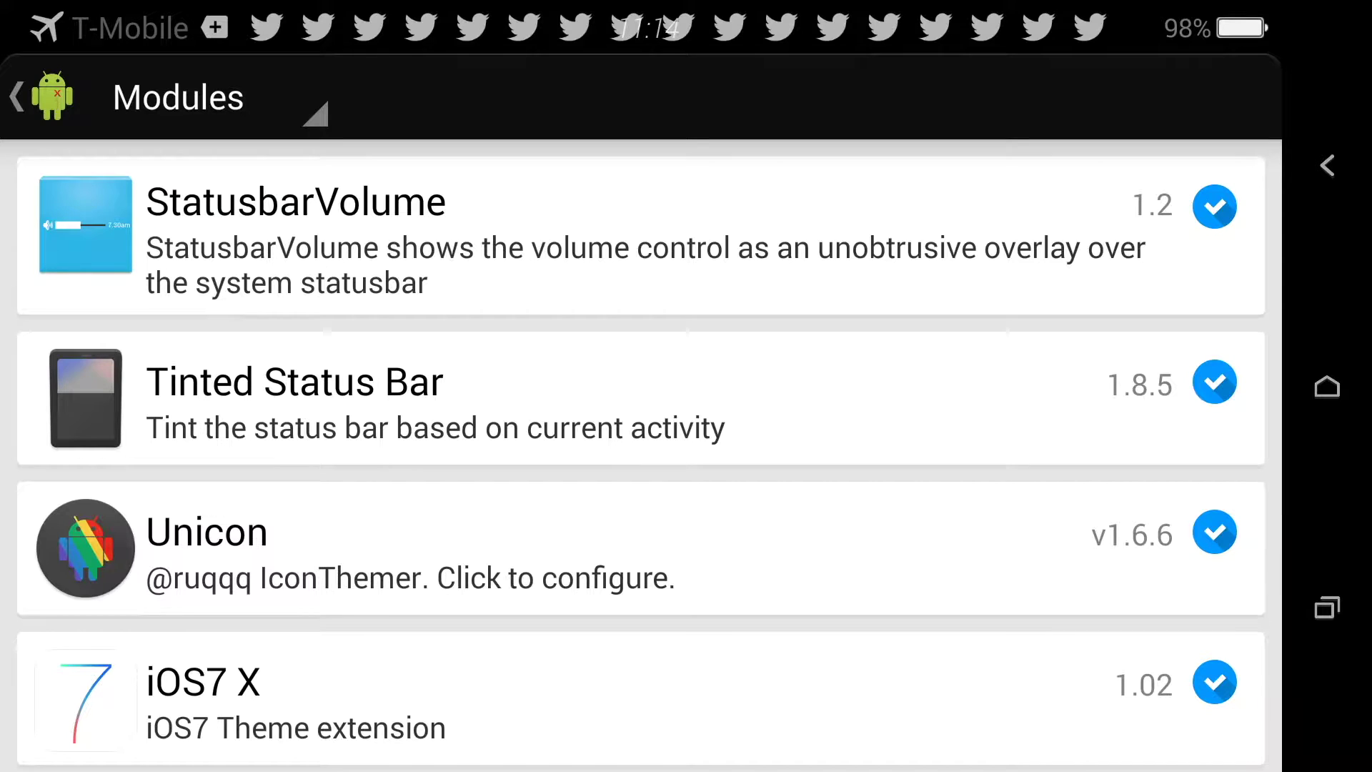
{"action": "scroll", "coordinate": [641, 454], "scroll_direction": "down", "scroll_amount": 1}
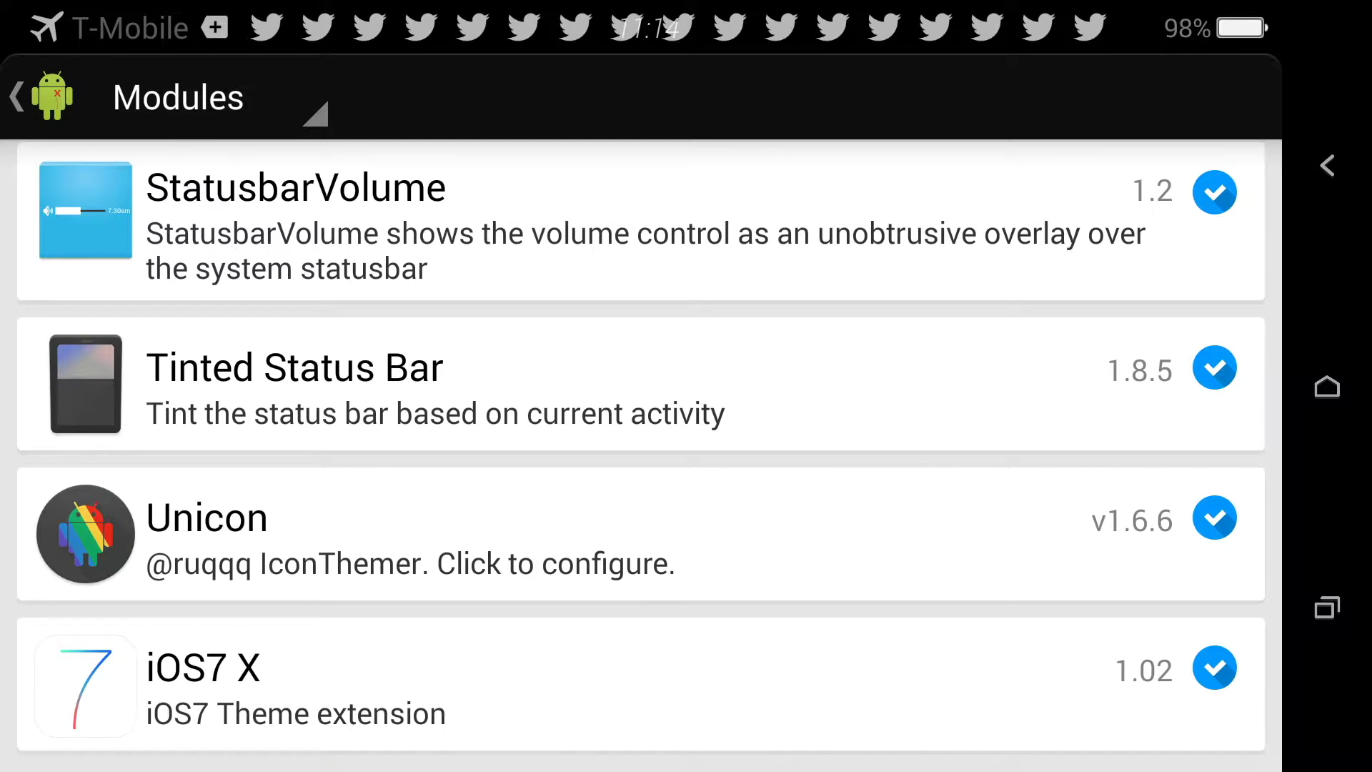
Open Unicon's icon theme list, which shows BLACKMoon as the current theme
{"action": "left_click", "coordinate": [411, 536]}
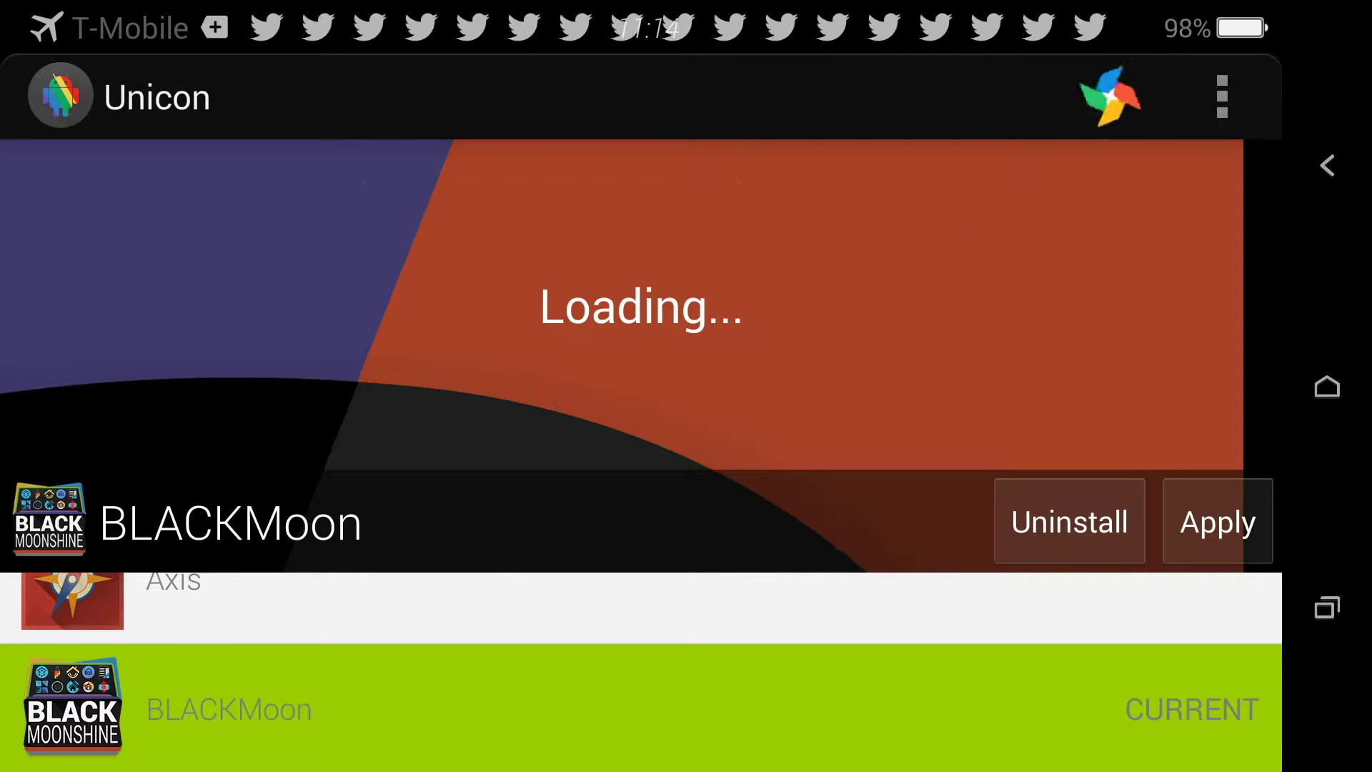
{"action": "scroll", "coordinate": [641, 671], "scroll_direction": "up", "scroll_amount": 5}
{"action": "scroll", "coordinate": [641, 672], "scroll_direction": "up", "scroll_amount": 3}
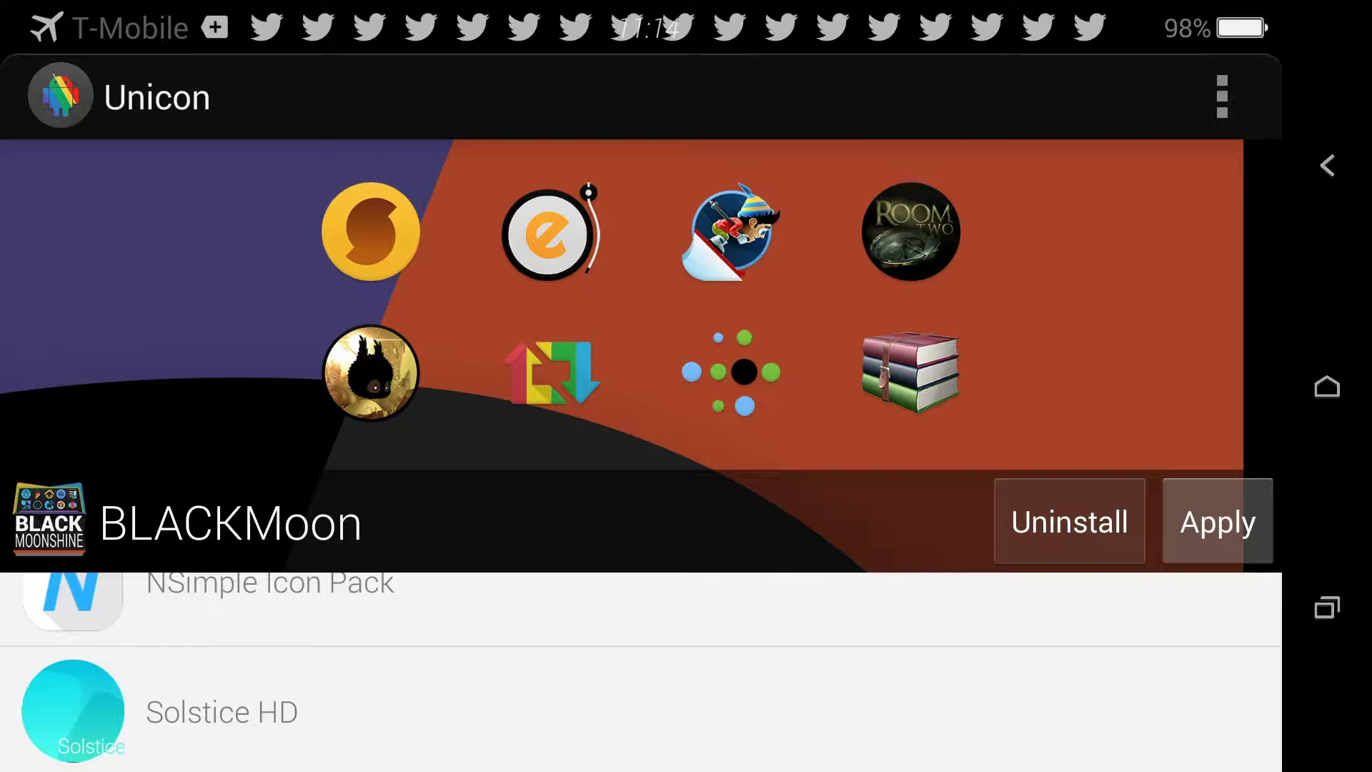
{"action": "scroll", "coordinate": [641, 673], "scroll_direction": "up", "scroll_amount": 2}
{"action": "scroll", "coordinate": [641, 673], "scroll_direction": "up", "scroll_amount": 1}
{"action": "scroll", "coordinate": [641, 672], "scroll_direction": "up", "scroll_amount": 5}
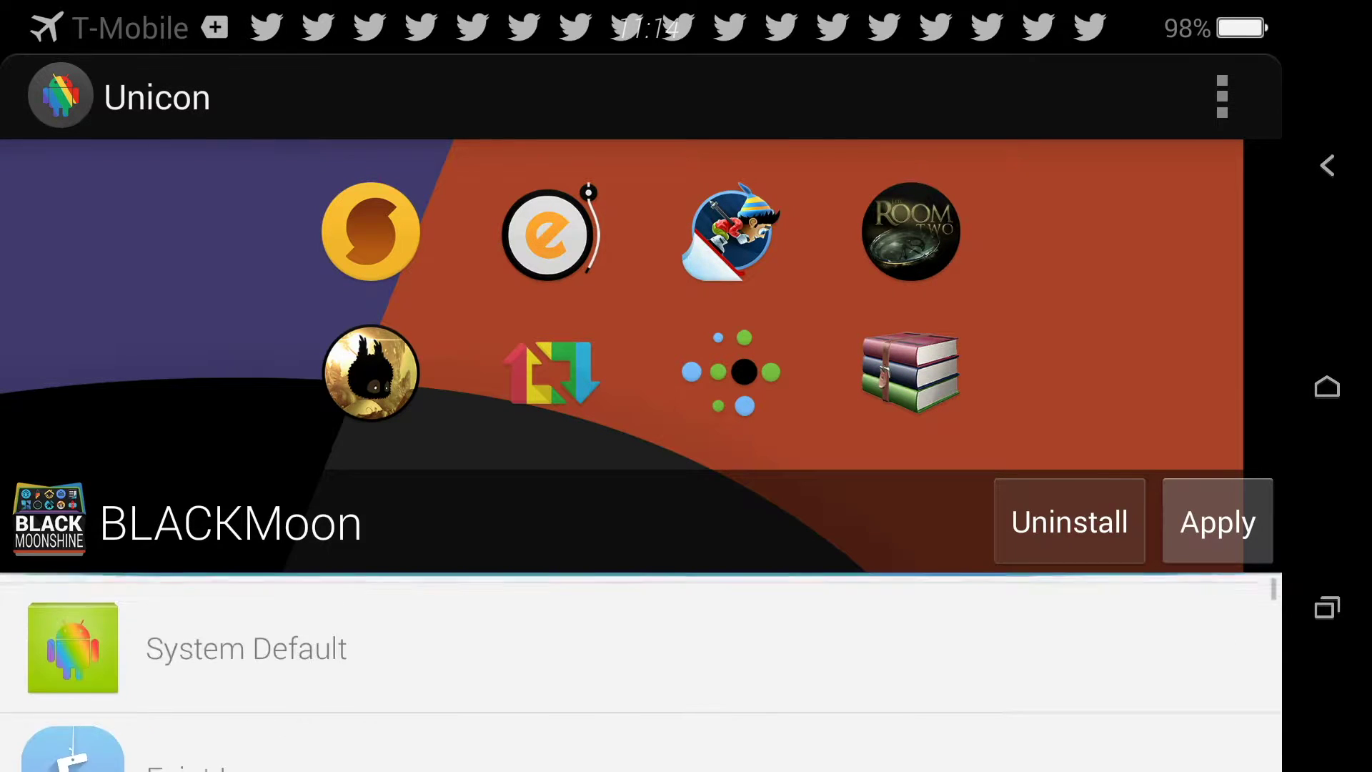
{"action": "scroll", "coordinate": [641, 672], "scroll_direction": "down", "scroll_amount": 2}
{"action": "scroll", "coordinate": [642, 672], "scroll_direction": "down", "scroll_amount": 3}
{"action": "scroll", "coordinate": [642, 673], "scroll_direction": "down", "scroll_amount": 3}
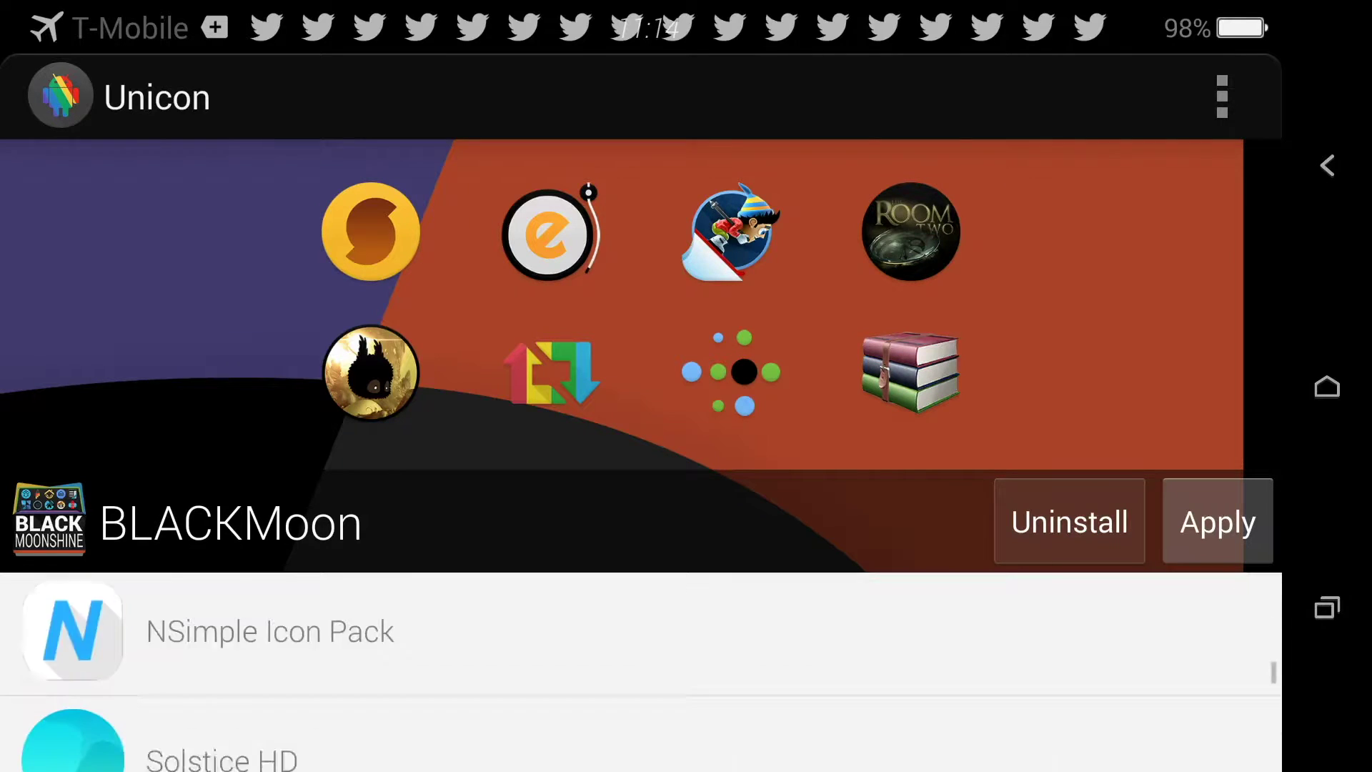
{"action": "scroll", "coordinate": [641, 672], "scroll_direction": "down", "scroll_amount": 1}
{"action": "scroll", "coordinate": [641, 672], "scroll_direction": "down", "scroll_amount": 3}
{"action": "scroll", "coordinate": [641, 672], "scroll_direction": "down", "scroll_amount": 3}
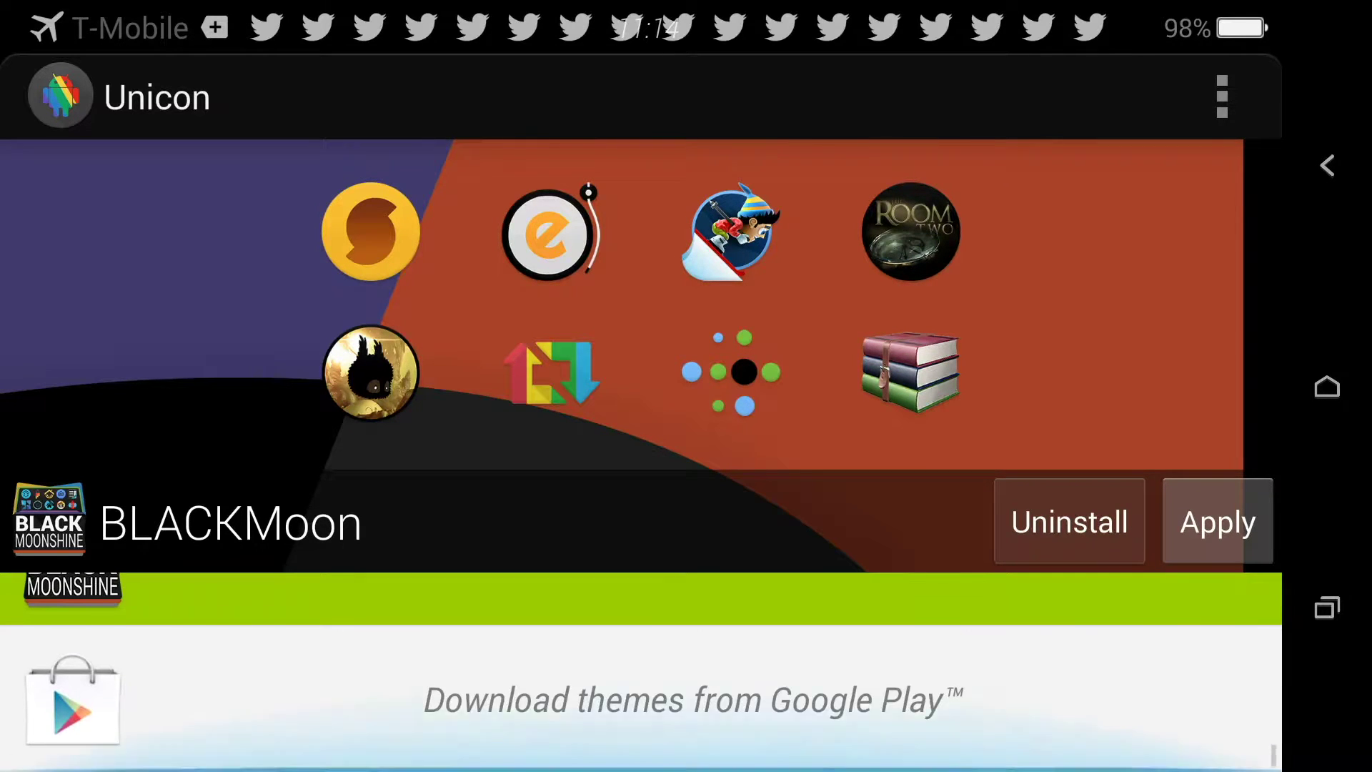
{"action": "scroll", "coordinate": [641, 672], "scroll_direction": "up", "scroll_amount": 2}
{"action": "scroll", "coordinate": [641, 673], "scroll_direction": "up", "scroll_amount": 1}
{"action": "scroll", "coordinate": [641, 672], "scroll_direction": "up", "scroll_amount": 1}
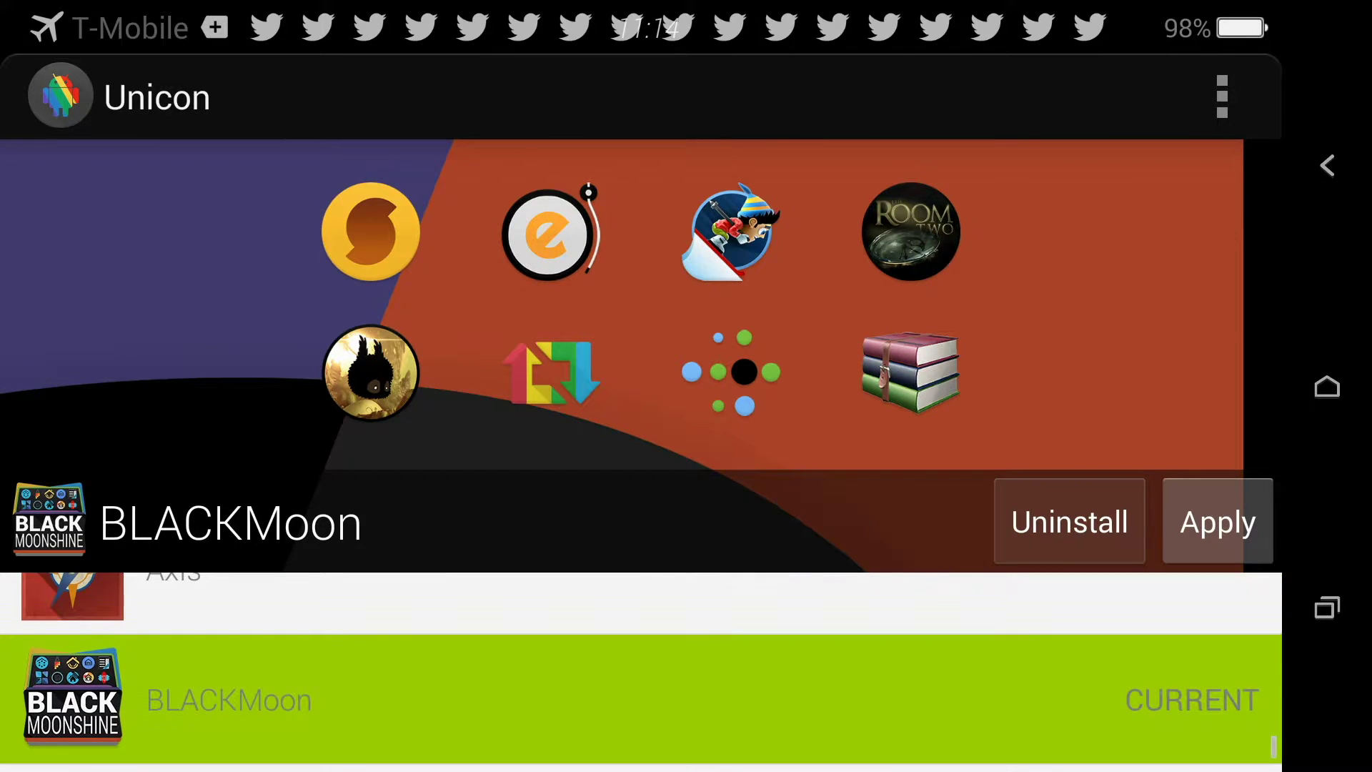
Leave Unicon for the launcher and swipe through the home screen pages
{"action": "left_click", "coordinate": [1327, 386]}
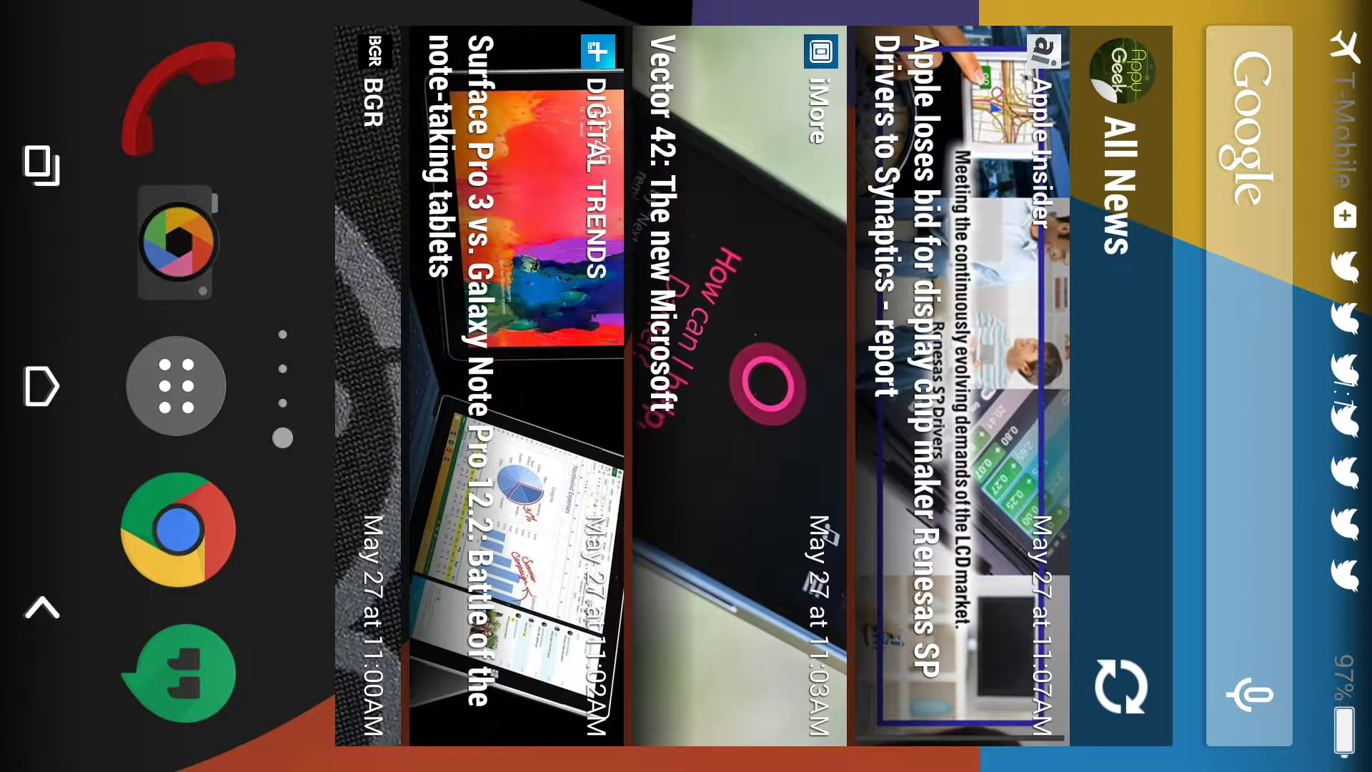
{"action": "left_click_drag", "start_coordinate": [482, 386], "coordinate": [697, 385]}
{"action": "left_click_drag", "start_coordinate": [686, 162], "coordinate": [686, 643]}
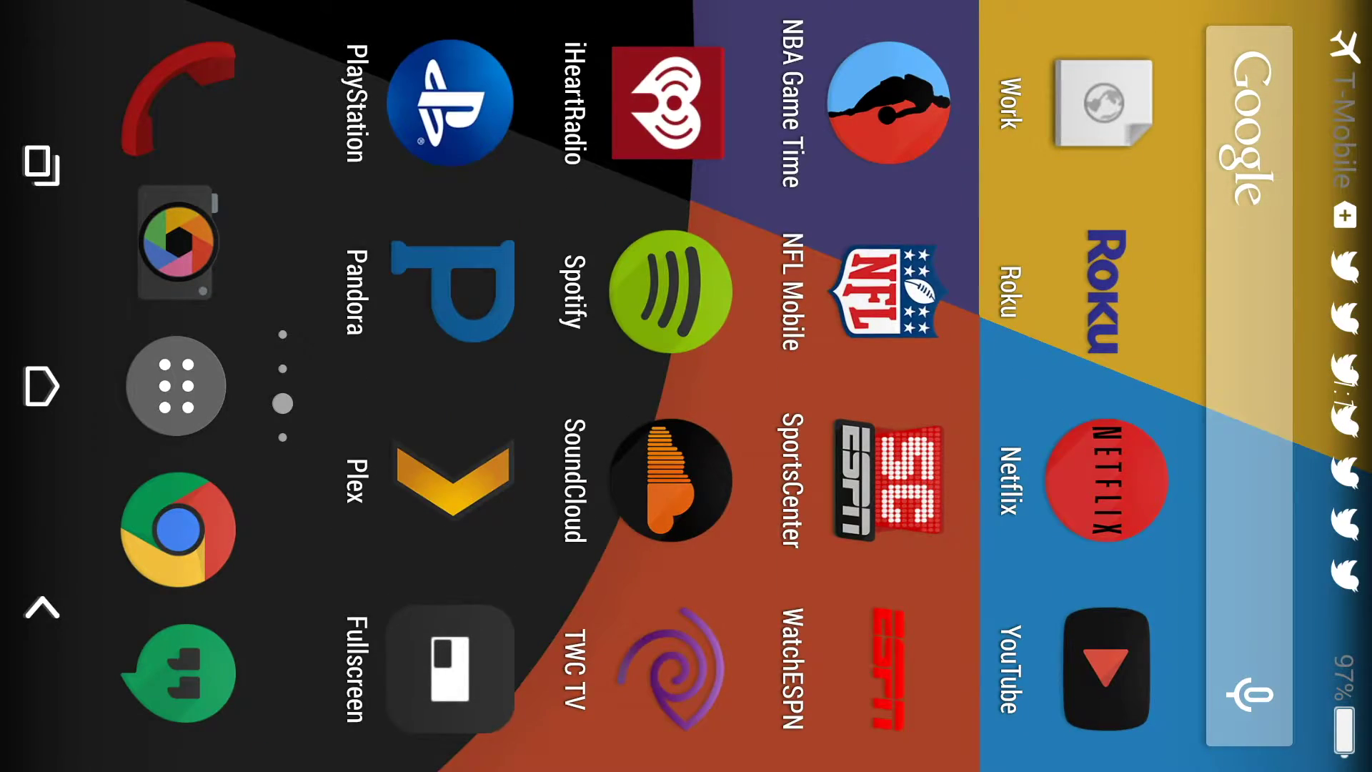
{"action": "mouse_move", "coordinate": [686, 161]}
{"action": "left_mouse_down"}
{"action": "mouse_move", "coordinate": [686, 643]}
{"action": "mouse_move", "coordinate": [686, 161]}
{"action": "left_mouse_up"}
Page through the app drawer's unthemed icons to the last page
{"action": "left_click", "coordinate": [176, 385]}
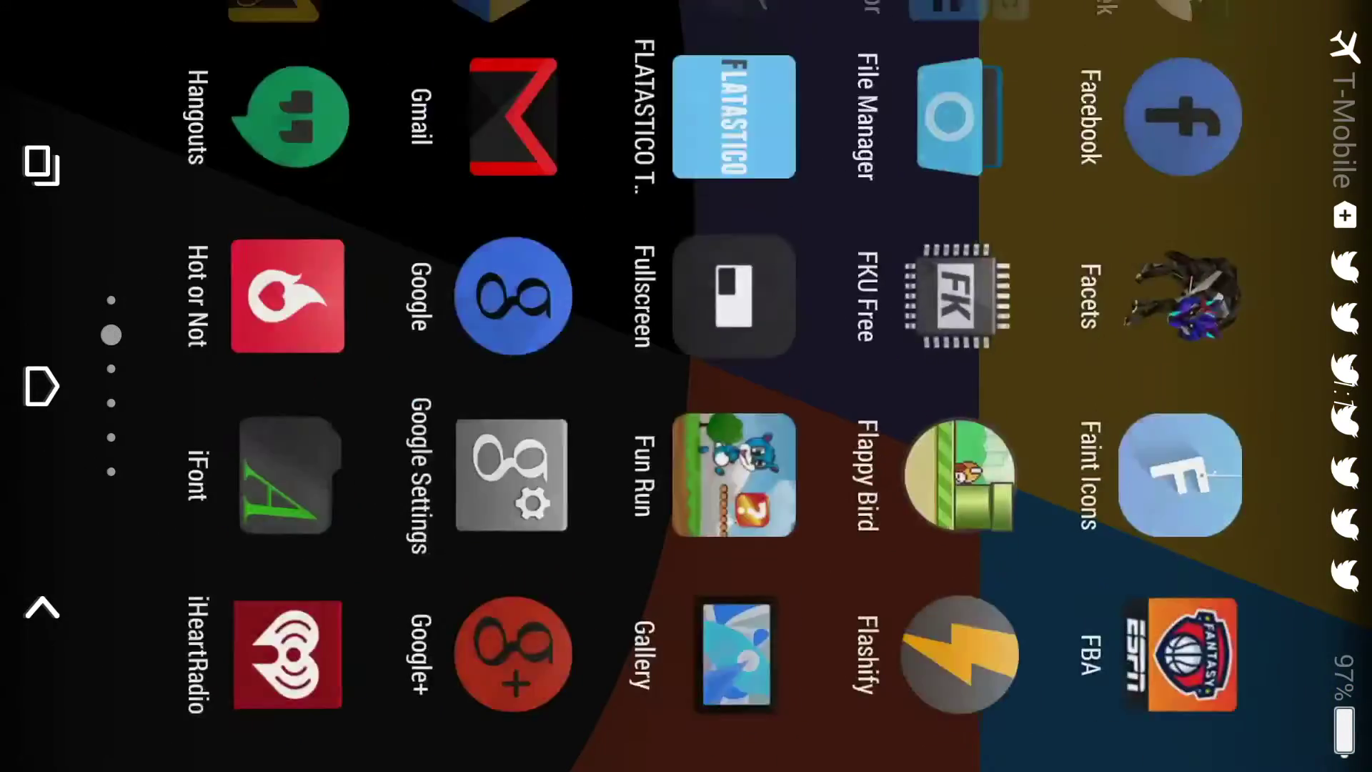
{"action": "left_click_drag", "start_coordinate": [686, 644], "coordinate": [686, 161]}
{"action": "left_click_drag", "start_coordinate": [686, 643], "coordinate": [687, 161]}
{"action": "mouse_move", "coordinate": [686, 643]}
{"action": "left_mouse_down"}
{"action": "mouse_move", "coordinate": [686, 162]}
{"action": "mouse_move", "coordinate": [686, 429]}
{"action": "left_mouse_up"}
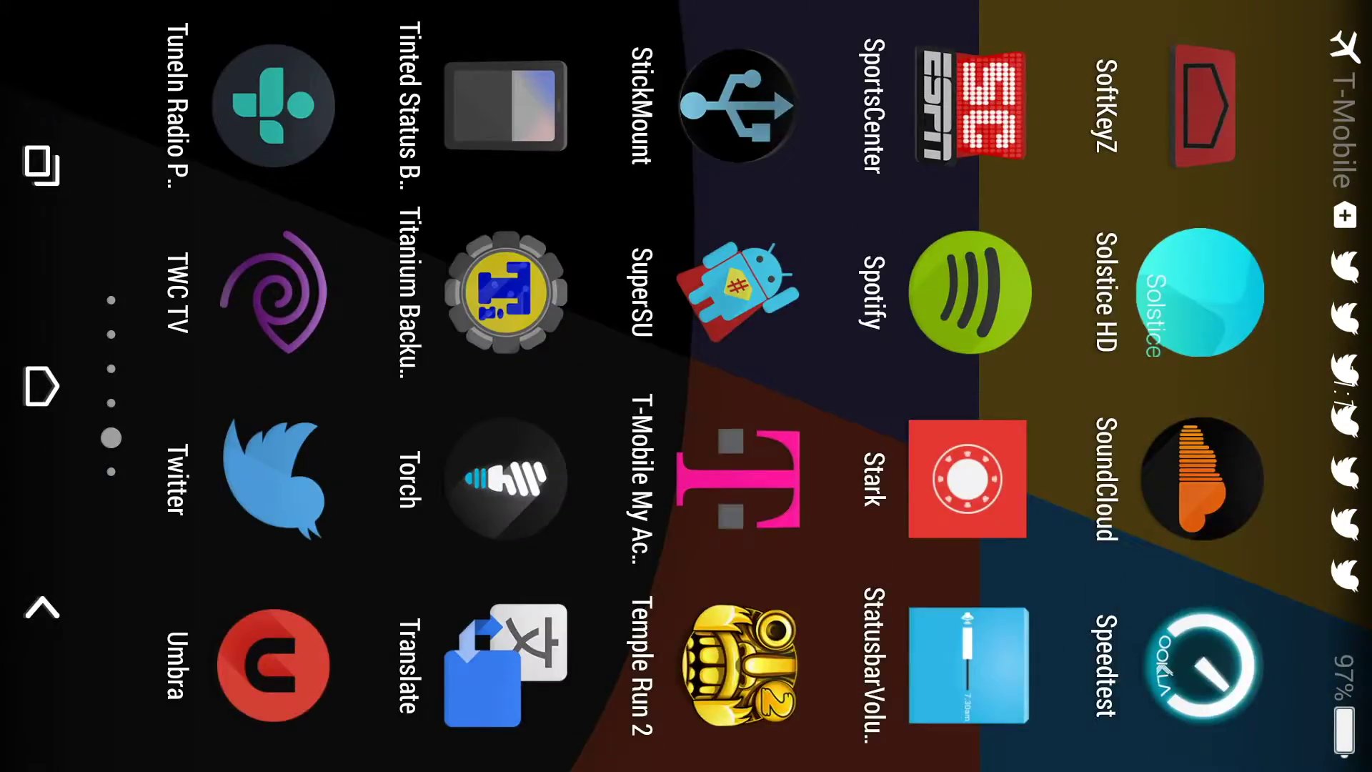
{"action": "left_click_drag", "start_coordinate": [686, 160], "coordinate": [686, 643]}
{"action": "left_click_drag", "start_coordinate": [686, 161], "coordinate": [686, 644]}
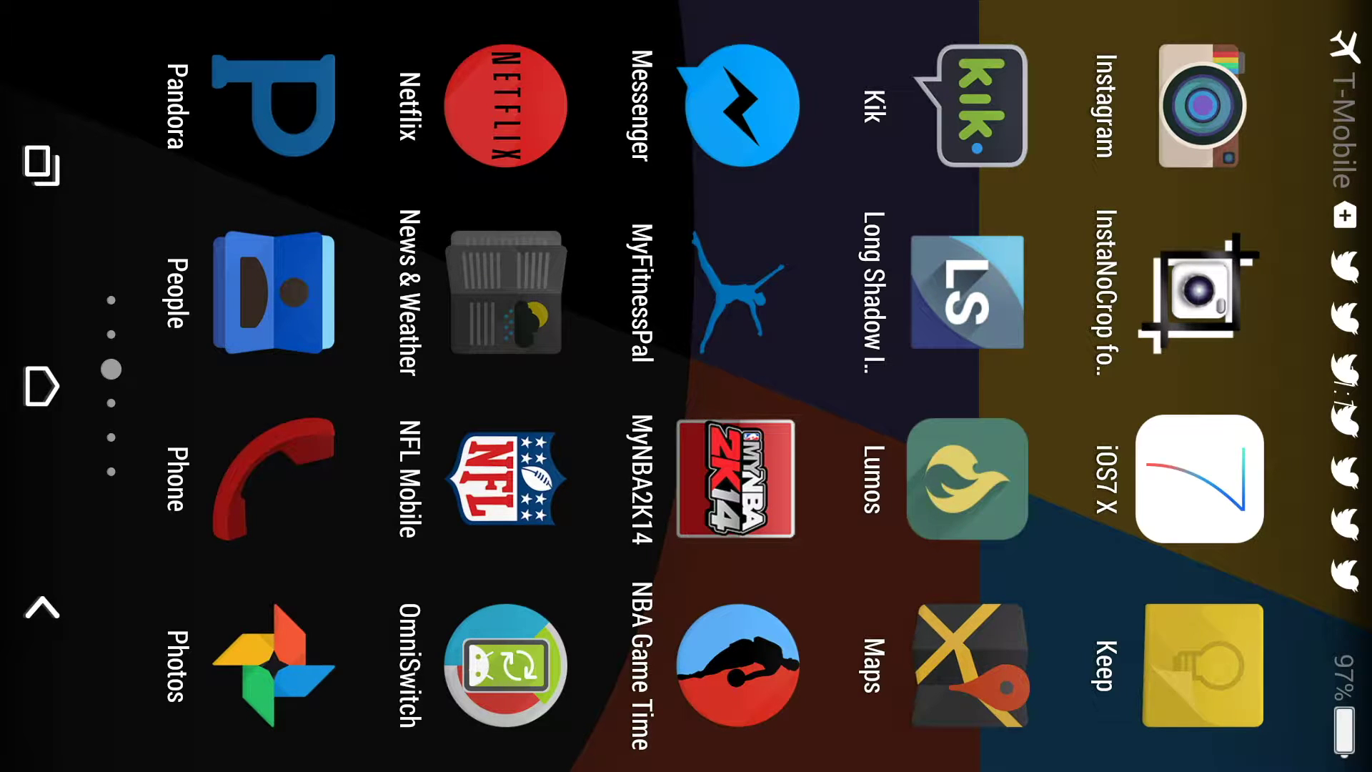
{"action": "mouse_move", "coordinate": [686, 161]}
{"action": "left_mouse_down"}
{"action": "mouse_move", "coordinate": [687, 643]}
{"action": "mouse_move", "coordinate": [686, 162]}
{"action": "left_mouse_up"}
{"action": "left_click_drag", "start_coordinate": [686, 644], "coordinate": [686, 161]}
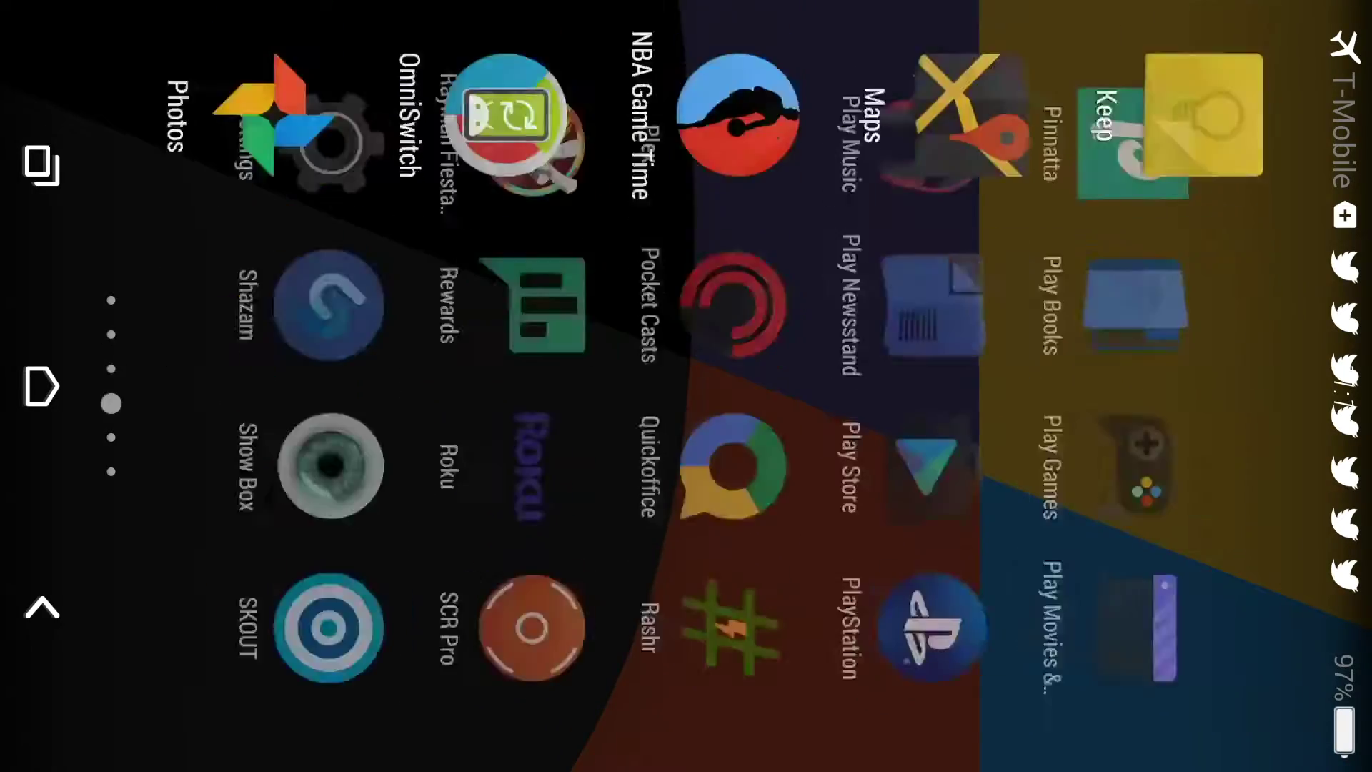
{"action": "left_click_drag", "start_coordinate": [686, 644], "coordinate": [686, 161]}
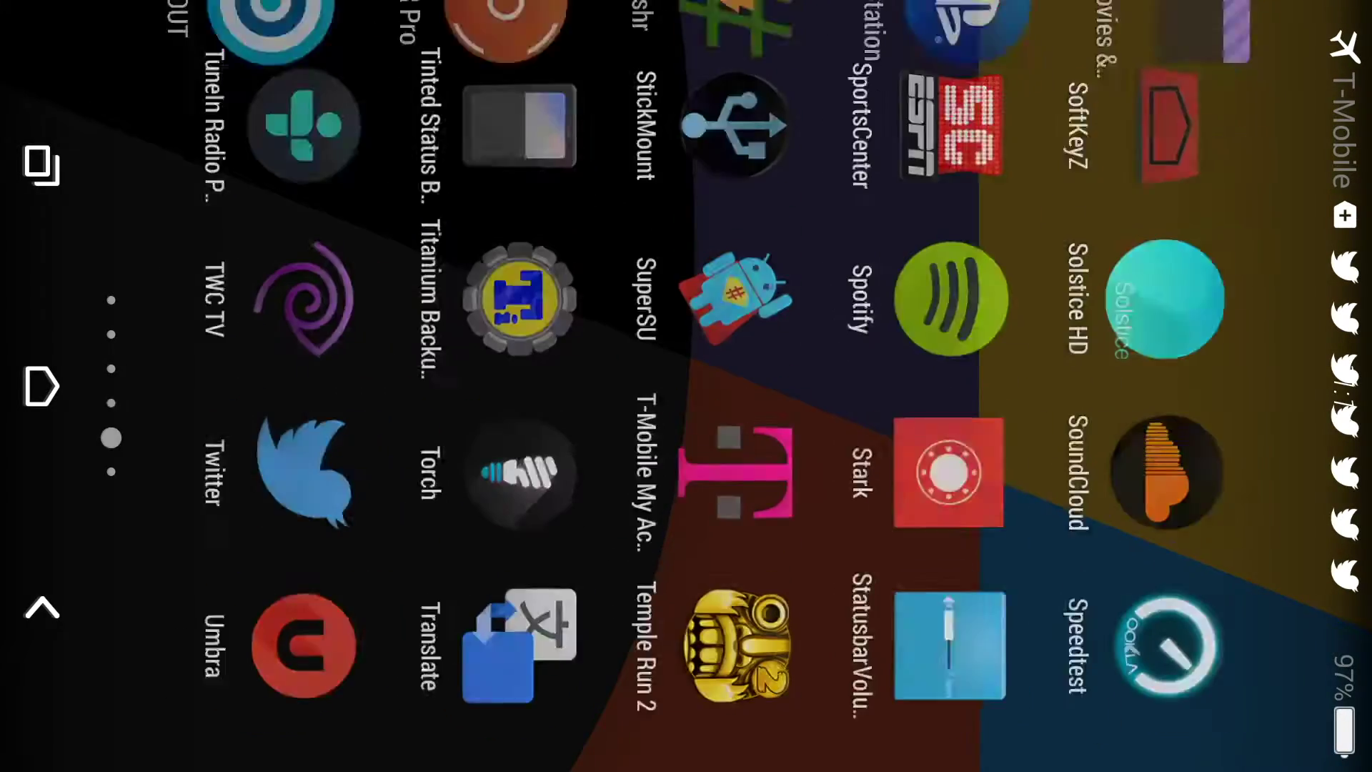
{"action": "left_click_drag", "start_coordinate": [686, 643], "coordinate": [686, 160]}
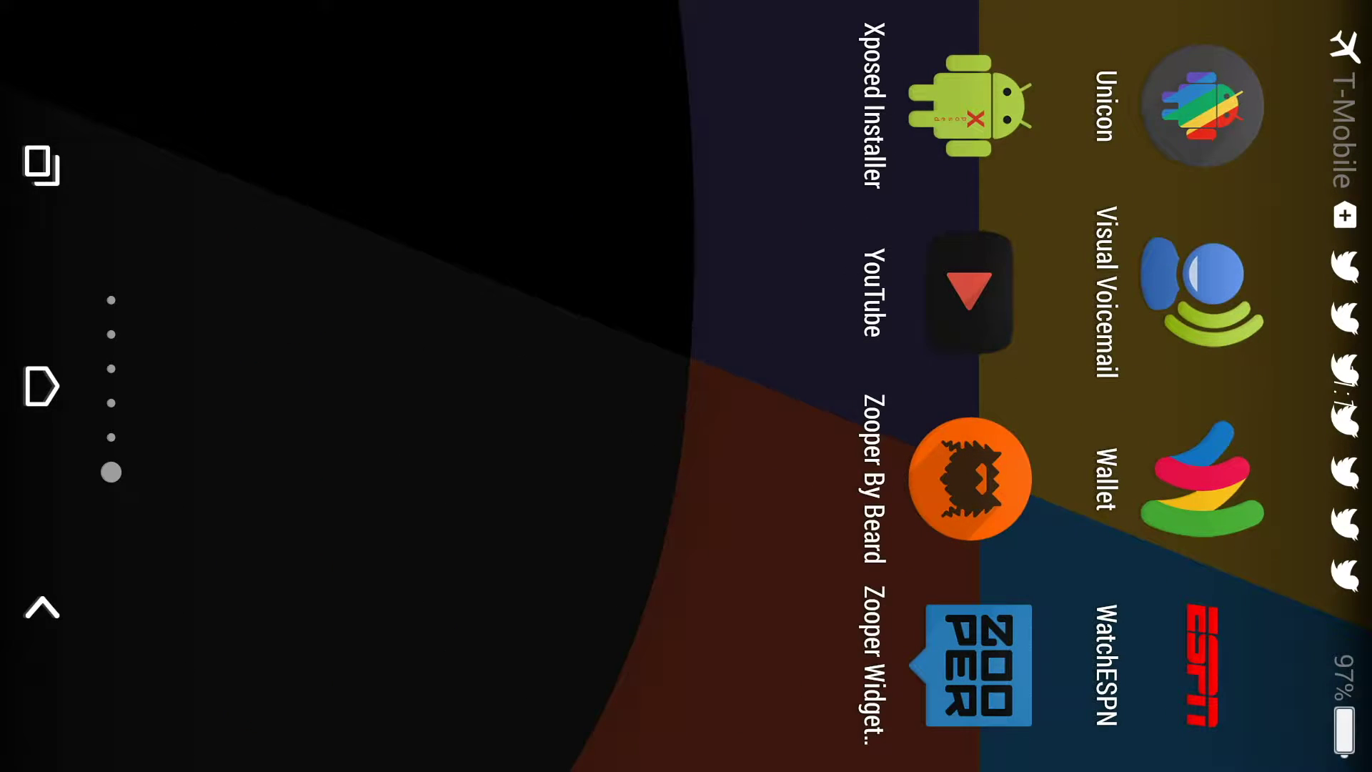
Select and apply the Lumos icon pack, then restart the launcher and apps
{"action": "left_click", "coordinate": [1189, 113]}
{"action": "mouse_move", "coordinate": [536, 428]}
{"action": "left_mouse_down"}
{"action": "mouse_move", "coordinate": [398, 429]}
{"action": "mouse_move", "coordinate": [536, 429]}
{"action": "left_mouse_up"}
{"action": "left_click", "coordinate": [383, 322]}
{"action": "left_click", "coordinate": [834, 709]}
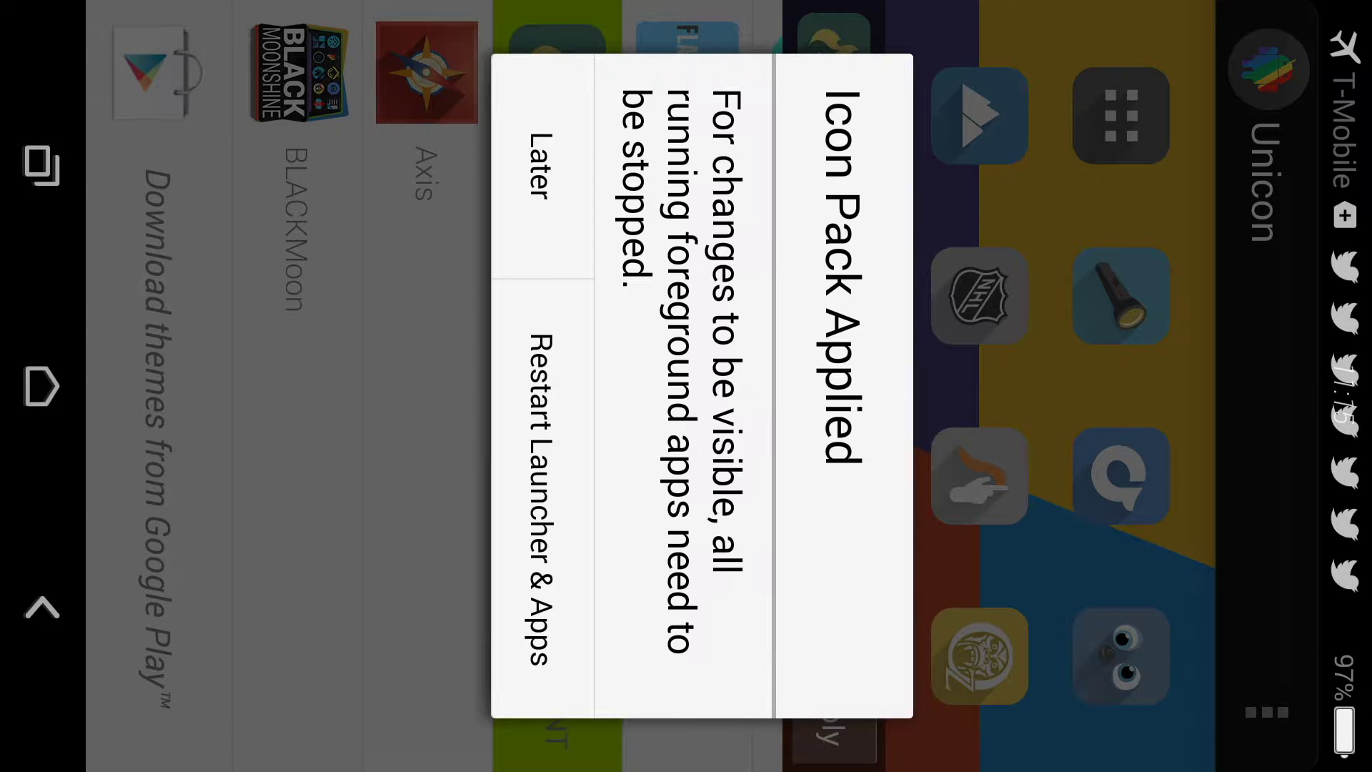
{"action": "left_click", "coordinate": [540, 499]}
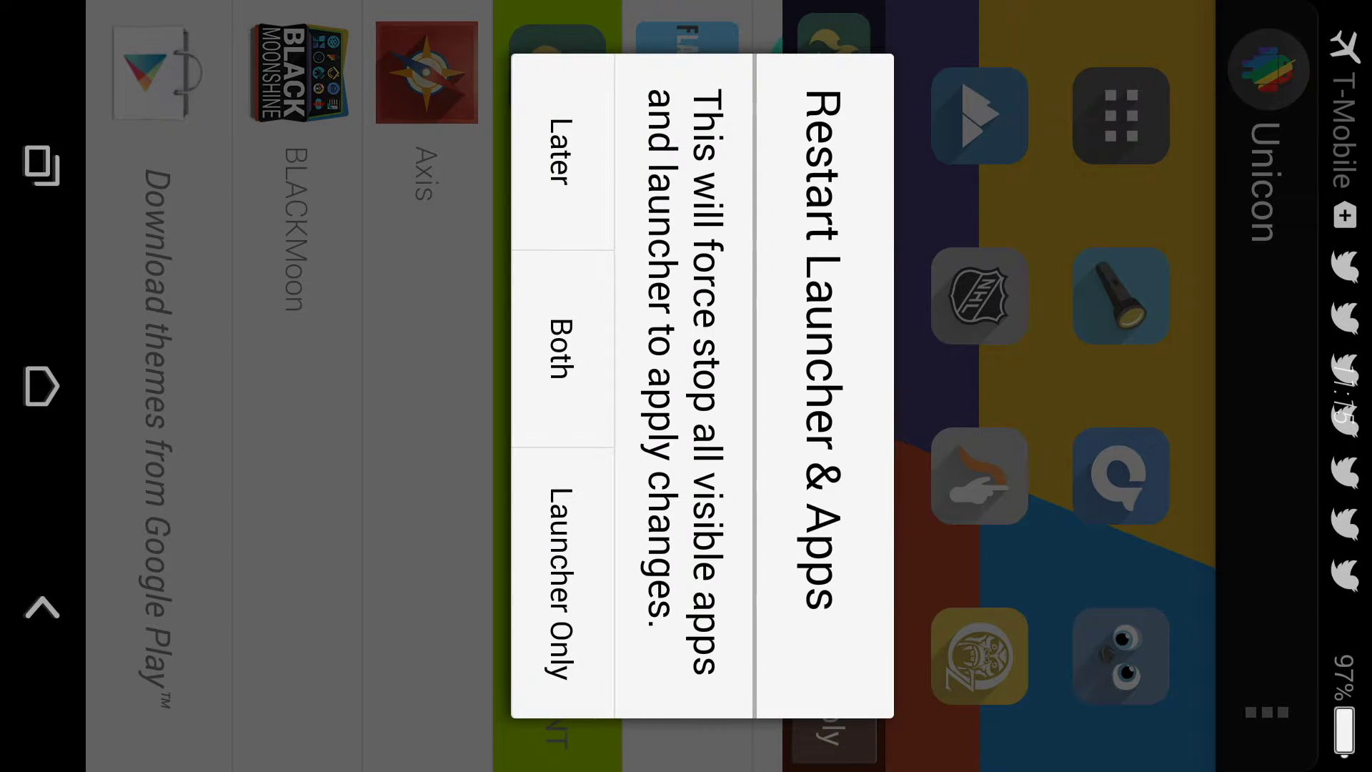
{"action": "left_click", "coordinate": [560, 583]}
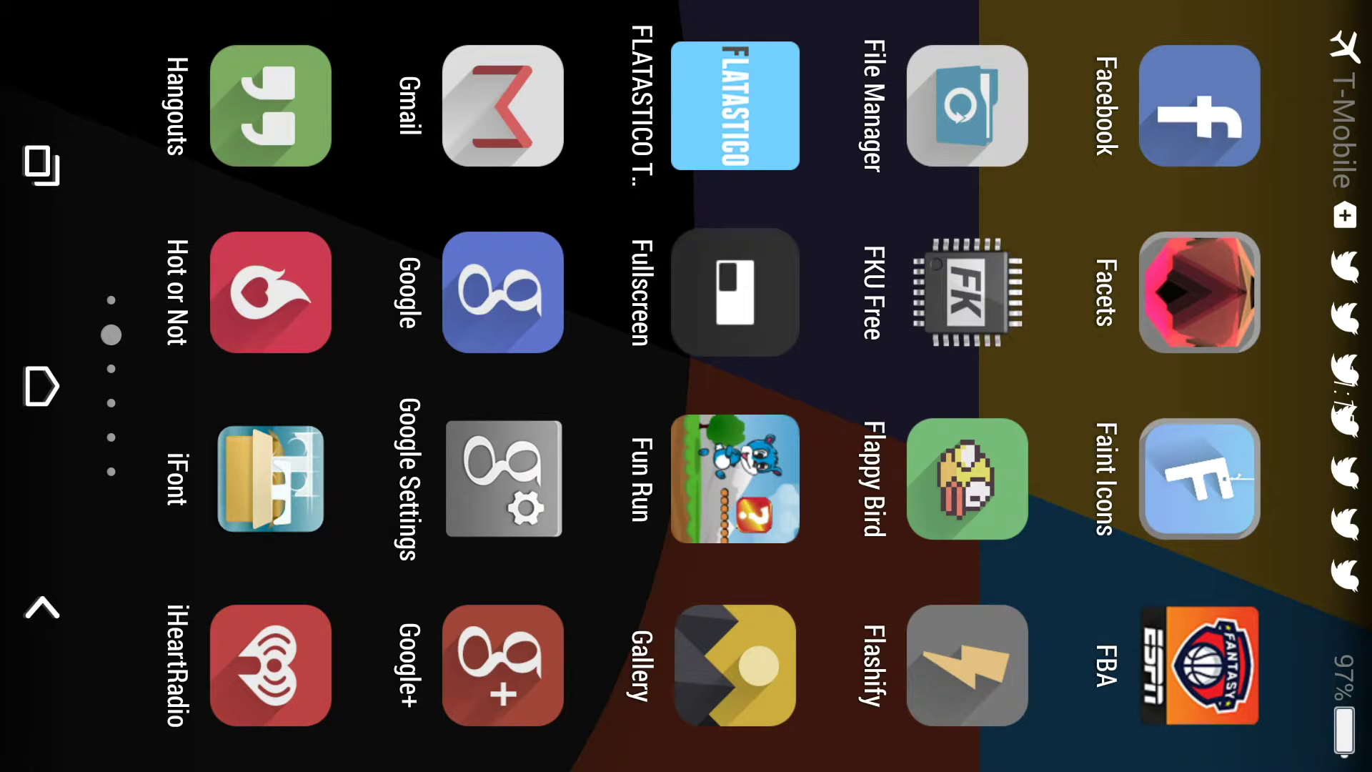
{"action": "scroll", "coordinate": [686, 386], "scroll_direction": "up", "scroll_amount": 5}
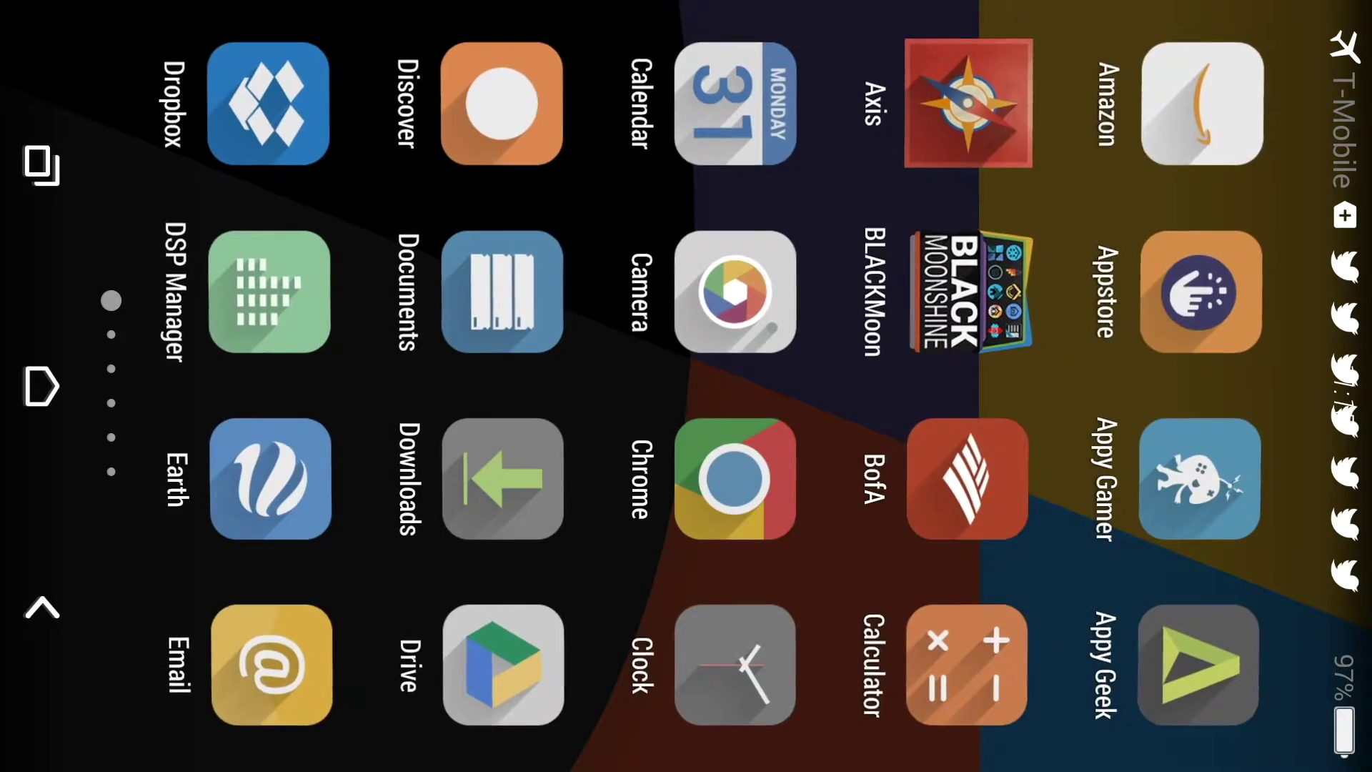
{"action": "scroll", "coordinate": [685, 386], "scroll_direction": "down", "scroll_amount": 5}
{"action": "scroll", "coordinate": [686, 387], "scroll_direction": "down", "scroll_amount": 1}
{"action": "scroll", "coordinate": [686, 387], "scroll_direction": "down", "scroll_amount": 1}
{"action": "scroll", "coordinate": [686, 385], "scroll_direction": "down", "scroll_amount": 1}
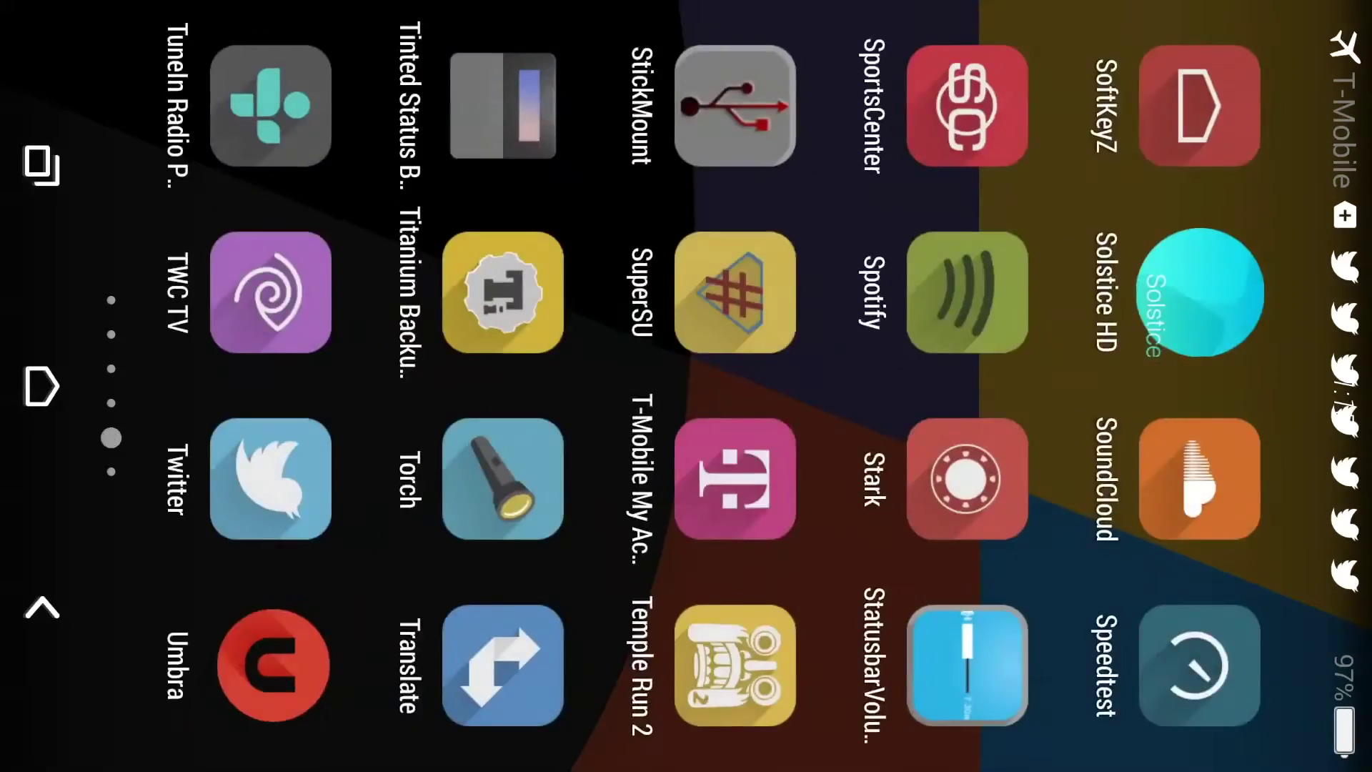
{"action": "scroll", "coordinate": [687, 386], "scroll_direction": "down", "scroll_amount": 1}
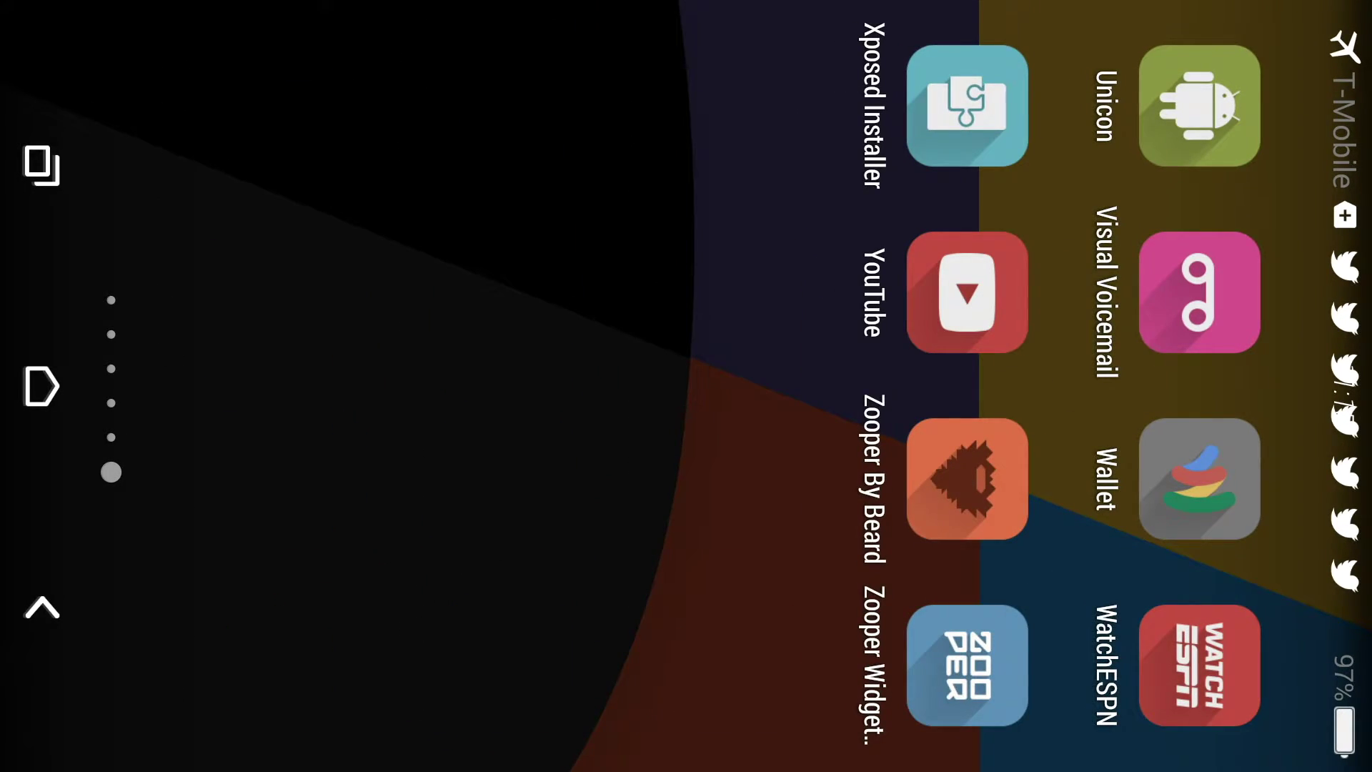
Open Xposed Installer, then back out of its modules list to the app drawer
{"action": "left_click", "coordinate": [967, 106]}
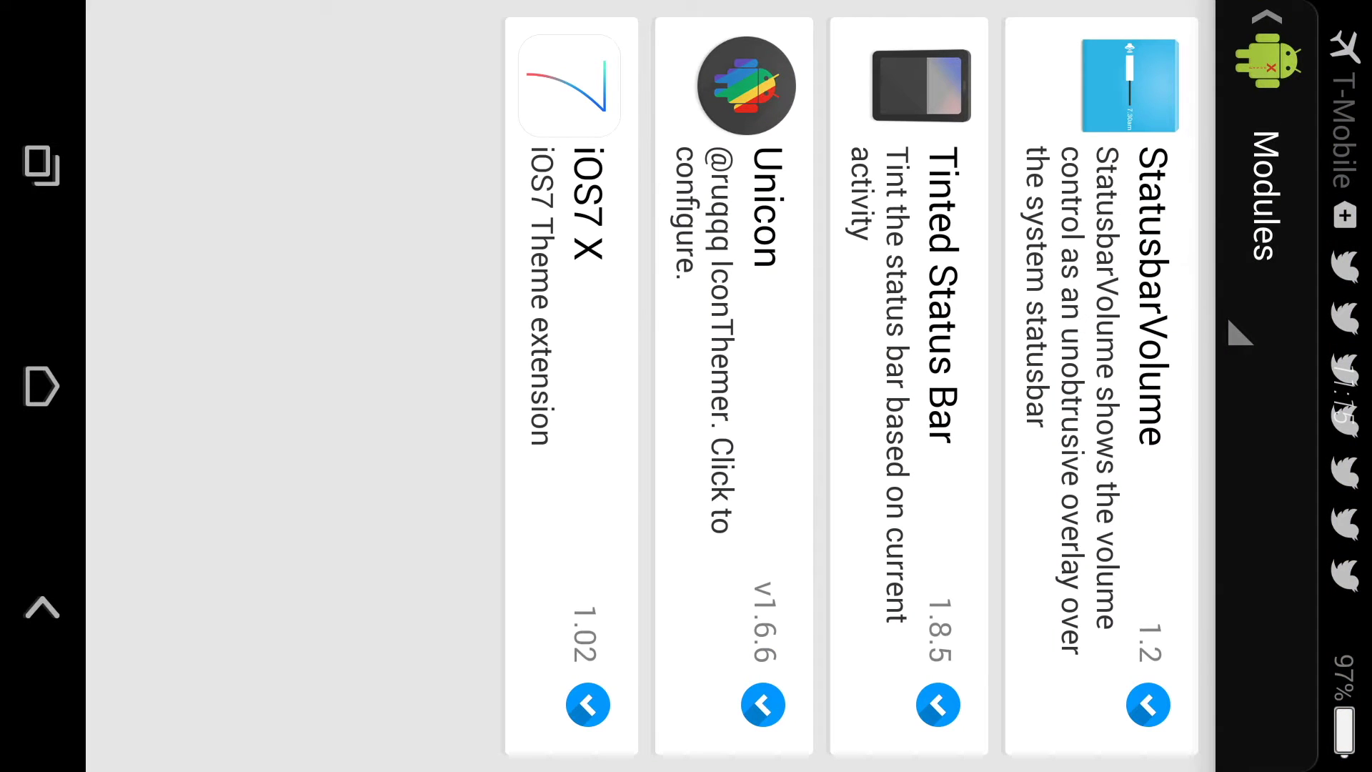
{"action": "left_click", "coordinate": [43, 608]}
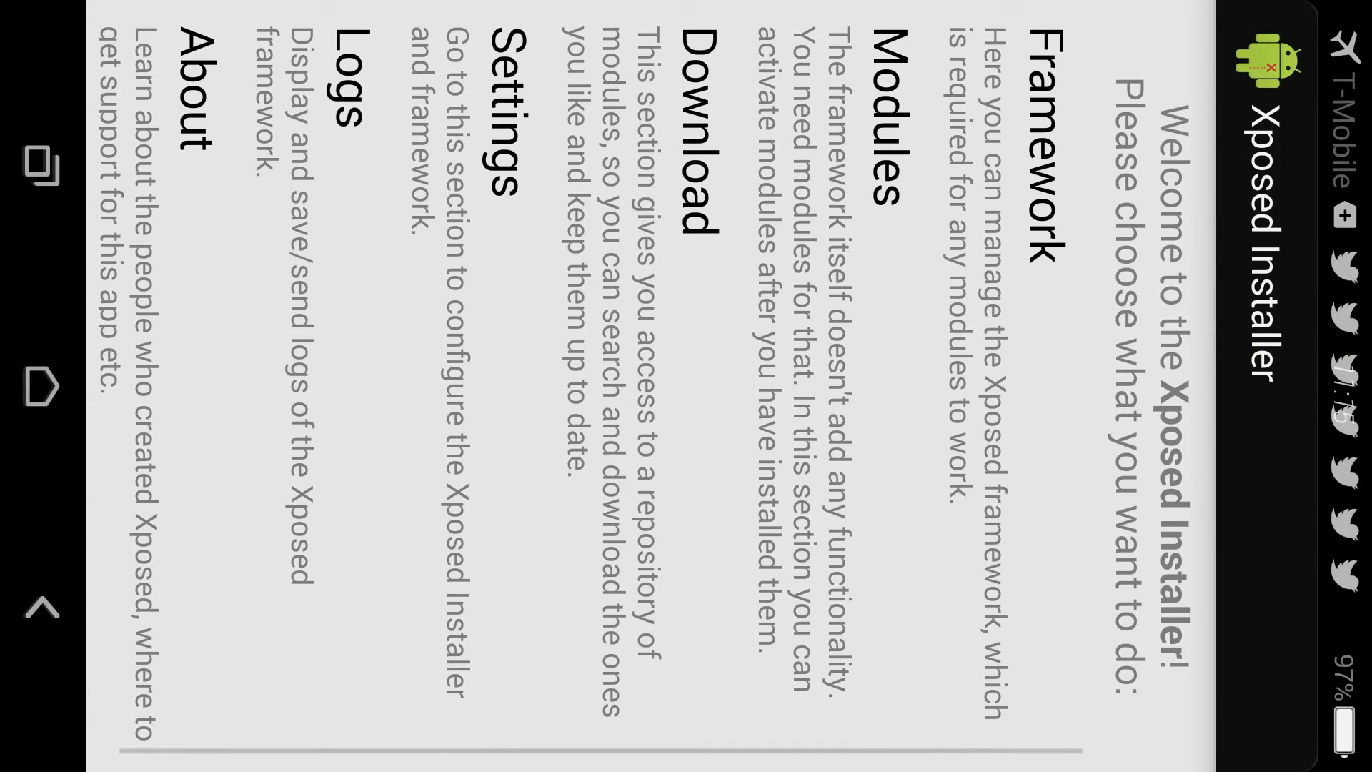
{"action": "left_click", "coordinate": [42, 608]}
Page the Lumos-themed app drawer back to its first page
{"action": "left_click_drag", "start_coordinate": [687, 215], "coordinate": [686, 557]}
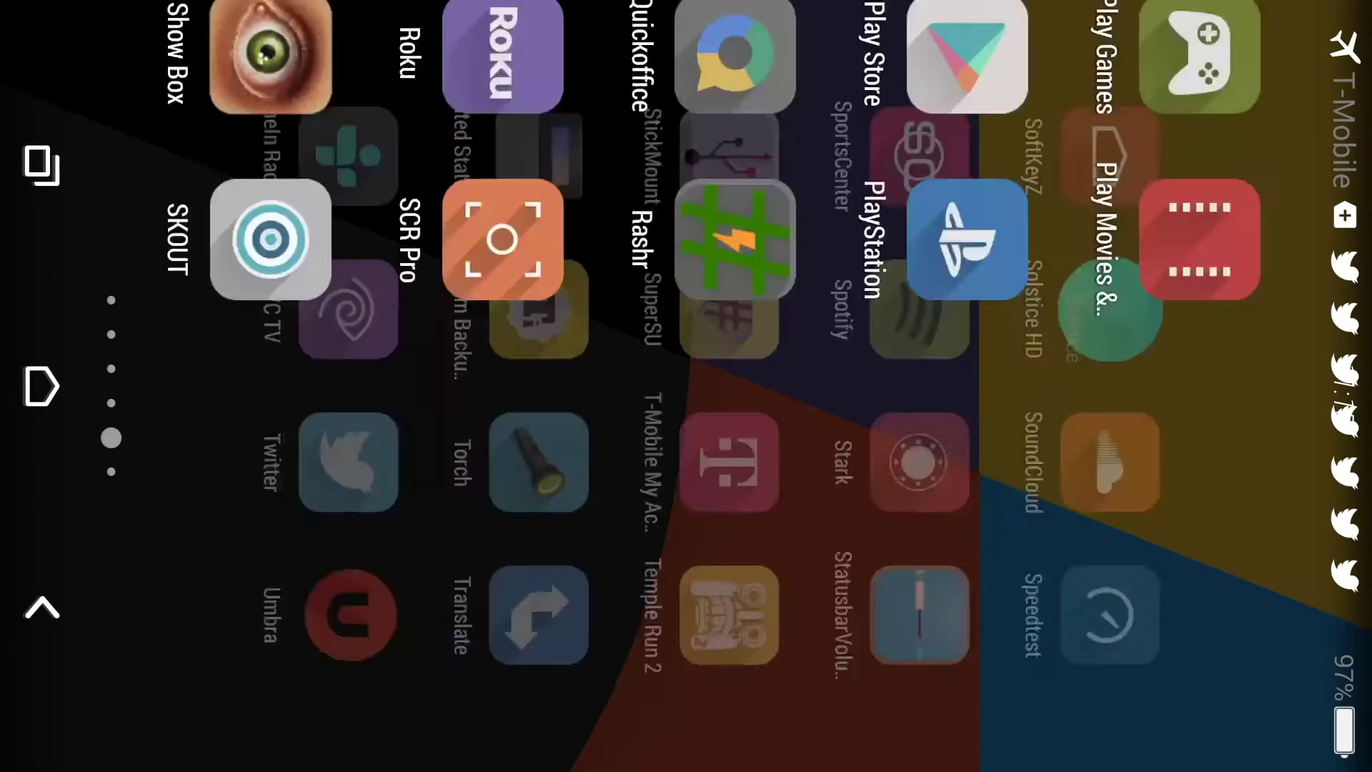
{"action": "left_click_drag", "start_coordinate": [686, 215], "coordinate": [686, 557]}
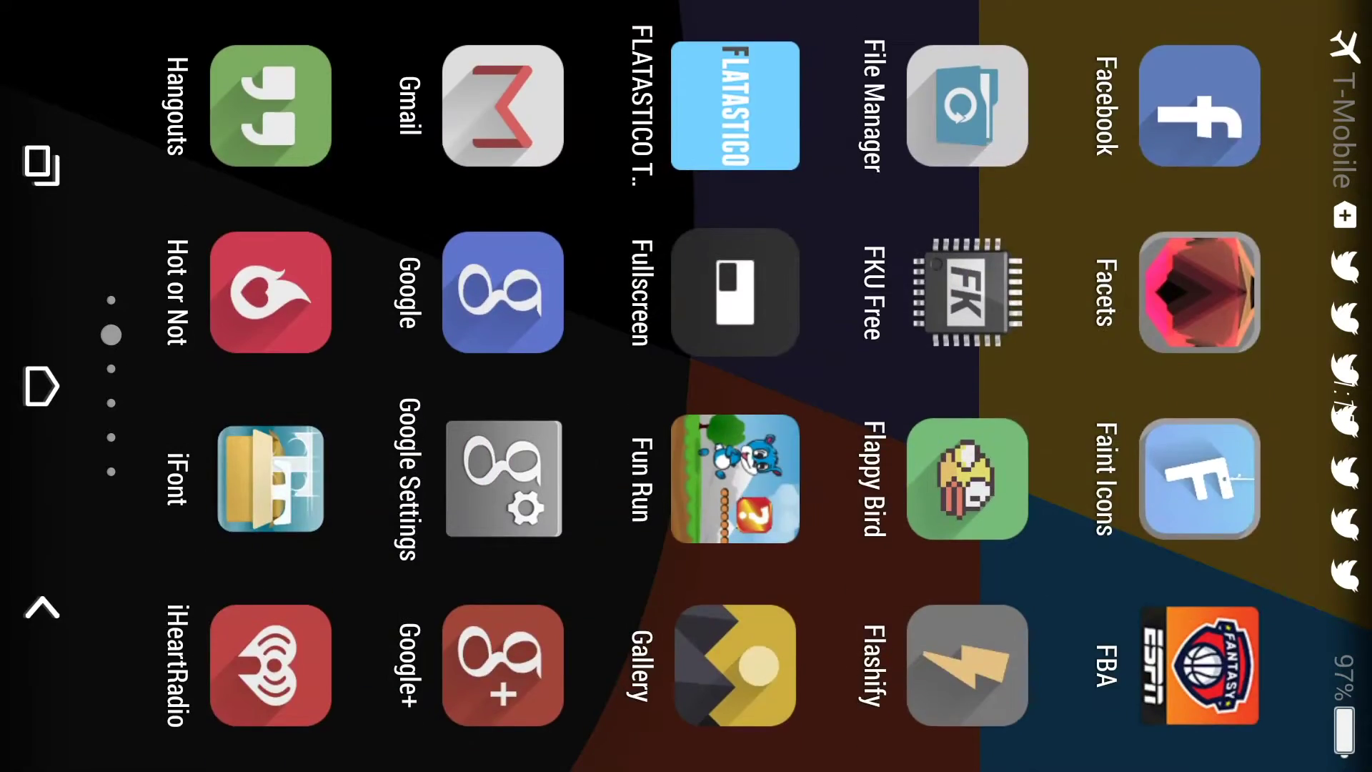
{"action": "left_click_drag", "start_coordinate": [686, 214], "coordinate": [686, 557]}
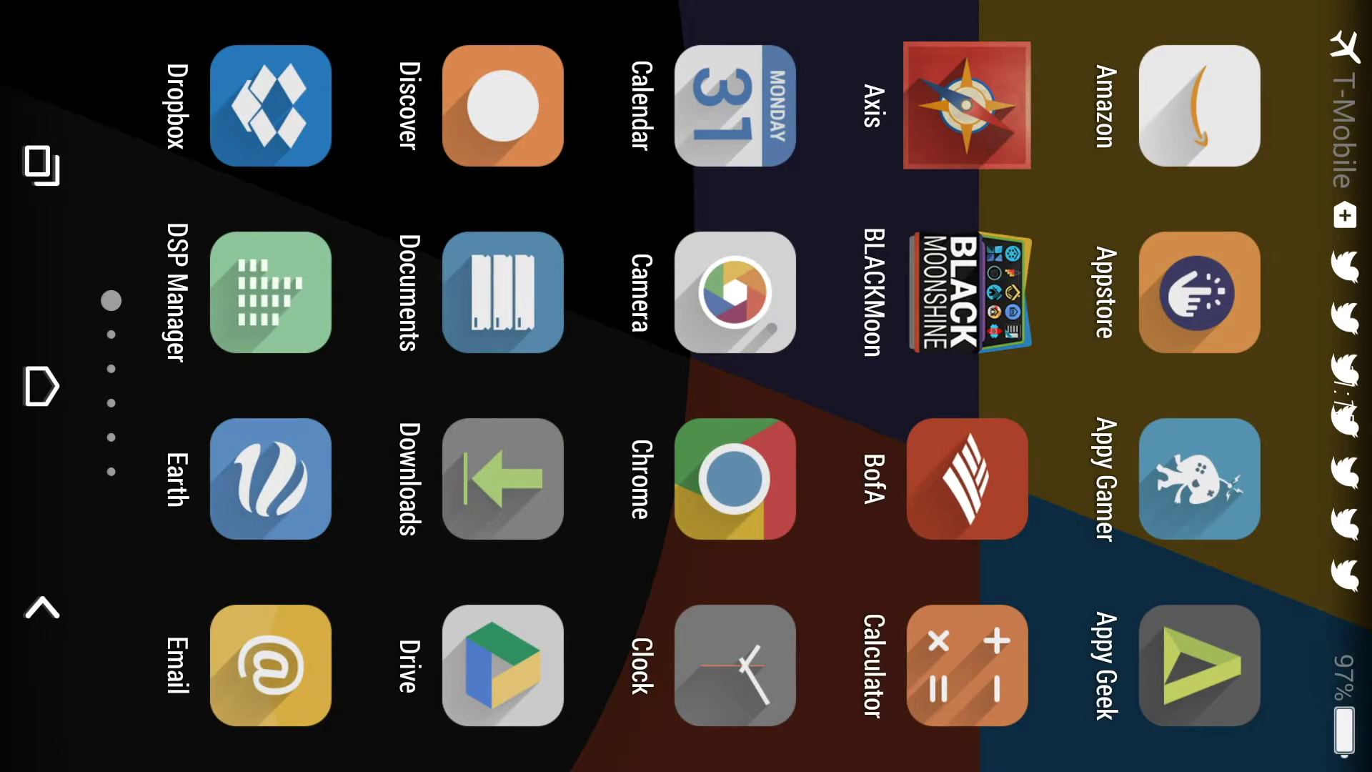